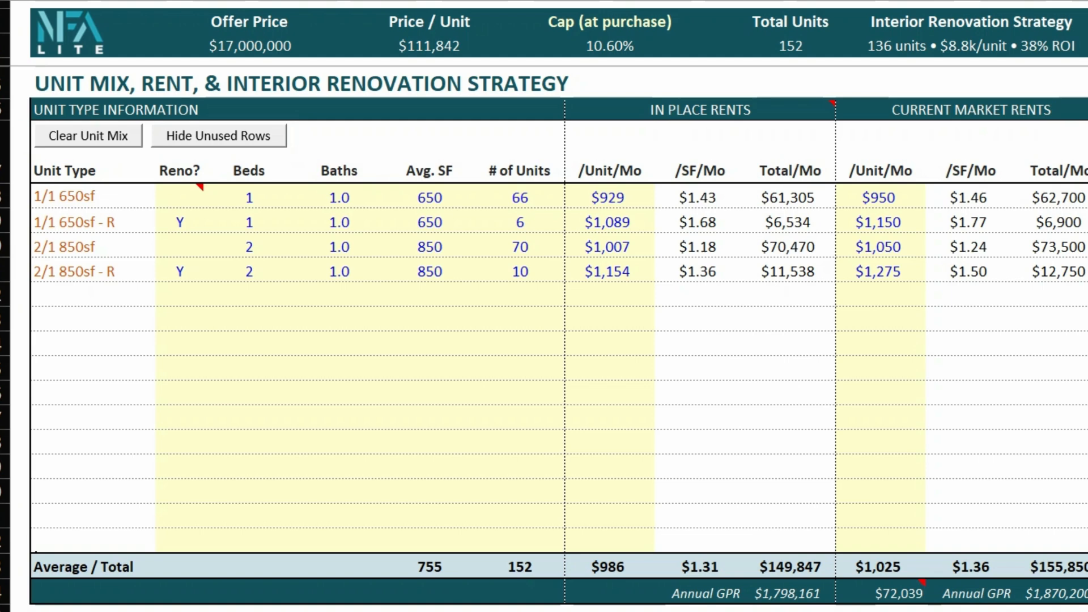
# Hide the unused rows of the unit mix table and unhide them again
pyautogui.click(258, 142)
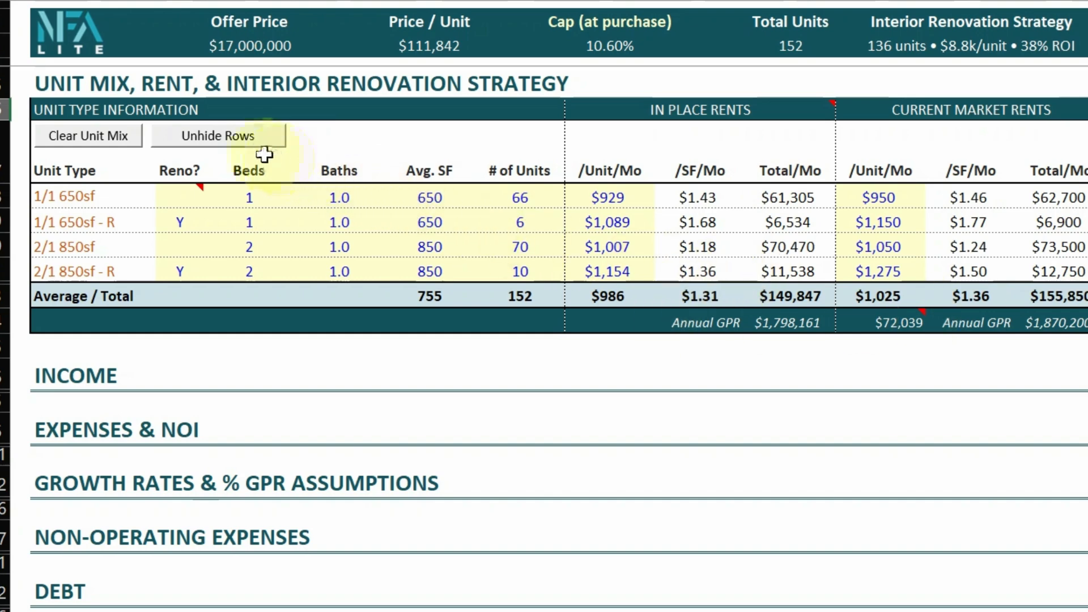
pyautogui.click(248, 148)
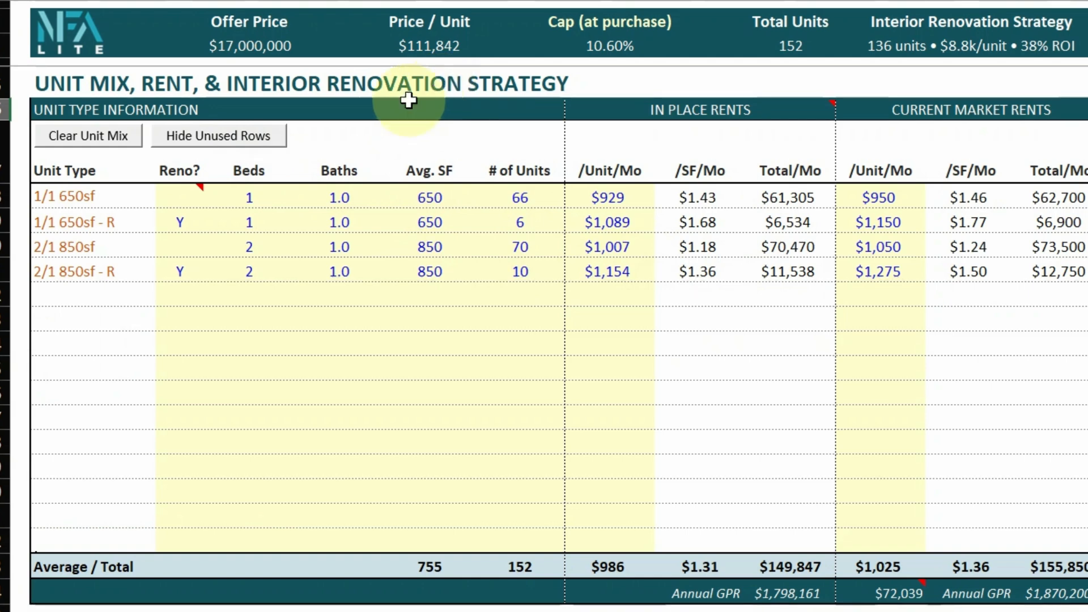
# Examine the unit type information: bed and bath counts, the renovated Y/N choice, and the unit type labels
pyautogui.moveTo(233, 194); pyautogui.dragTo(256, 288)
pyautogui.moveTo(339, 197); pyautogui.dragTo(340, 247)
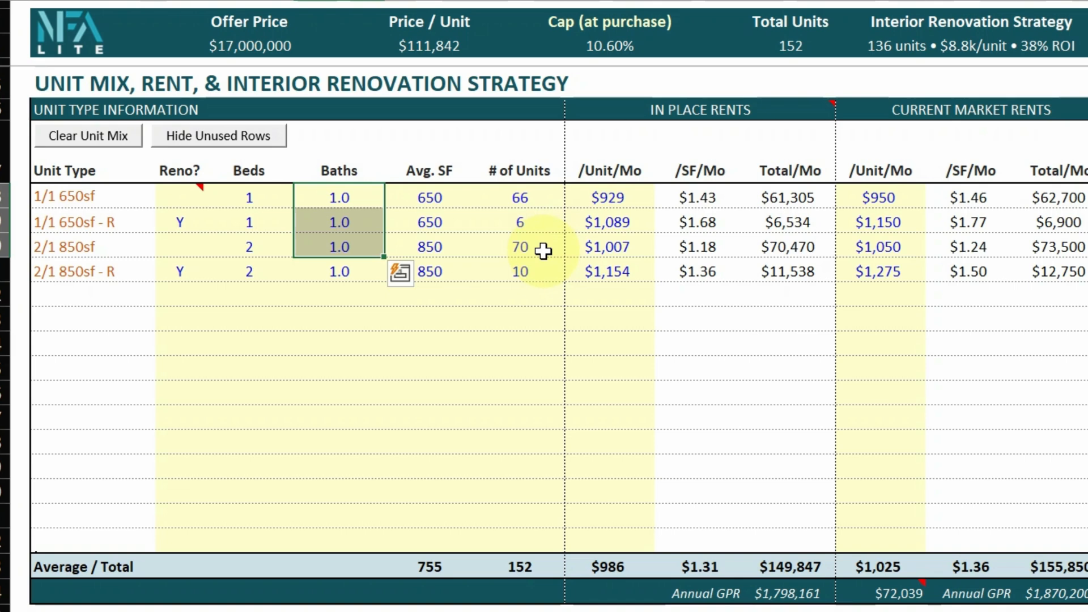
pyautogui.click(180, 222)
pyautogui.click(214, 221)
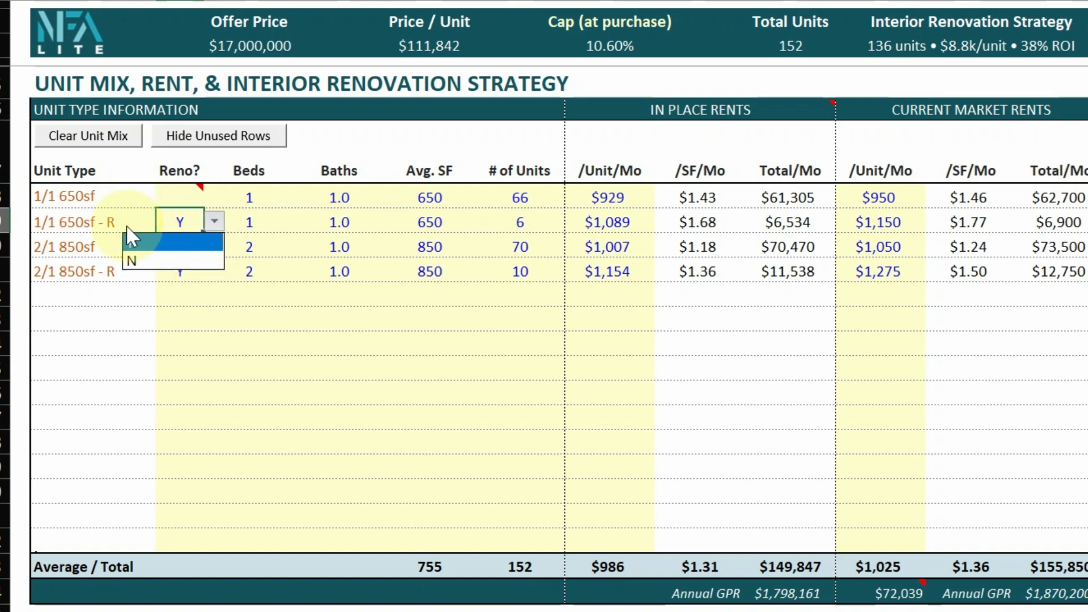
pyautogui.click(97, 223)
pyautogui.click(85, 222)
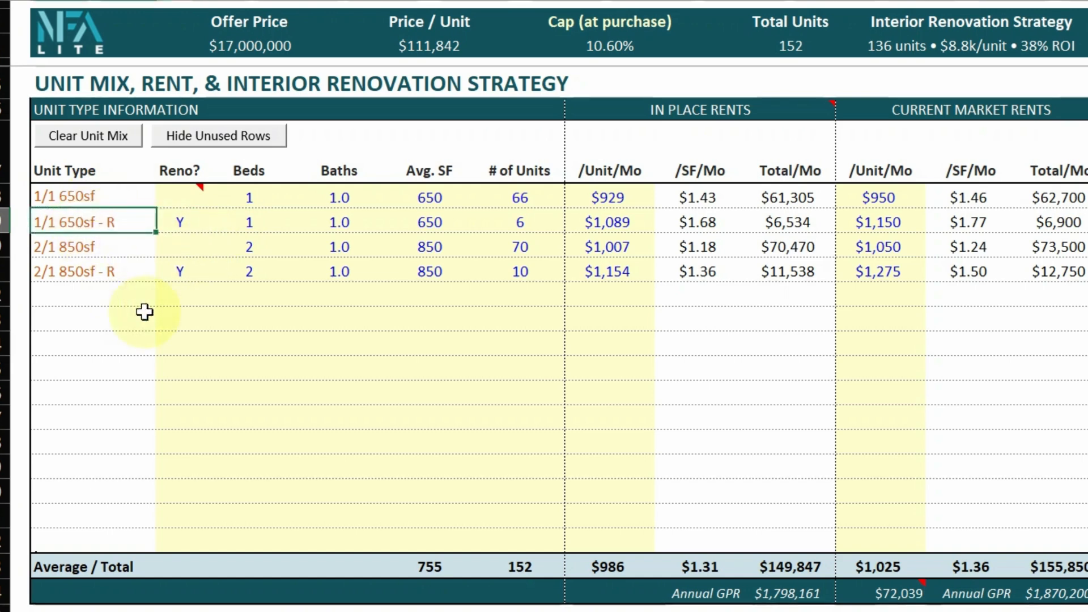
pyautogui.moveTo(118, 192); pyautogui.dragTo(125, 272)
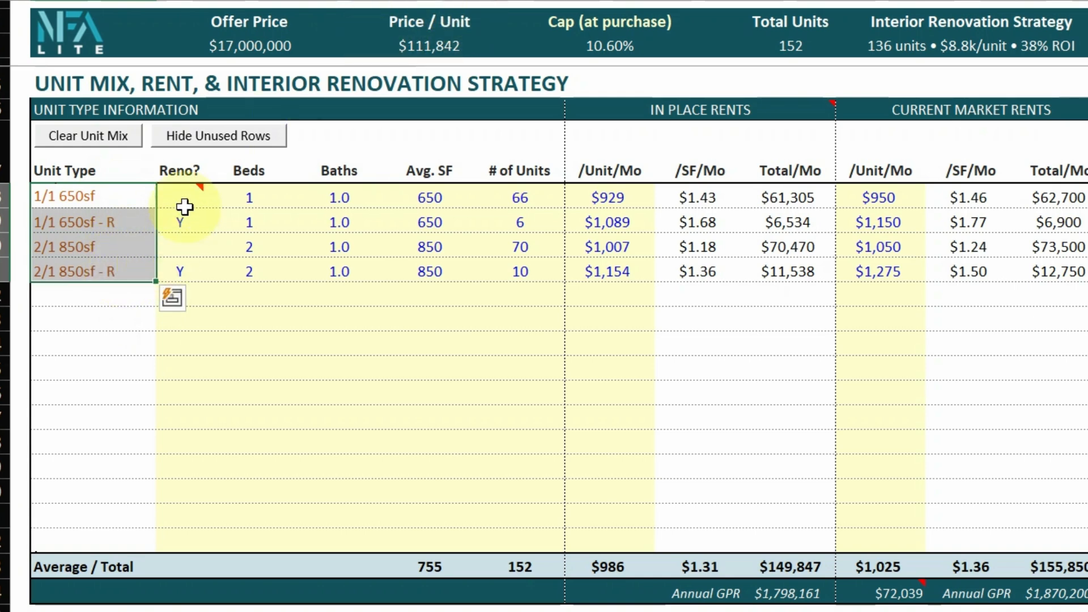
pyautogui.moveTo(121, 194); pyautogui.dragTo(133, 266)
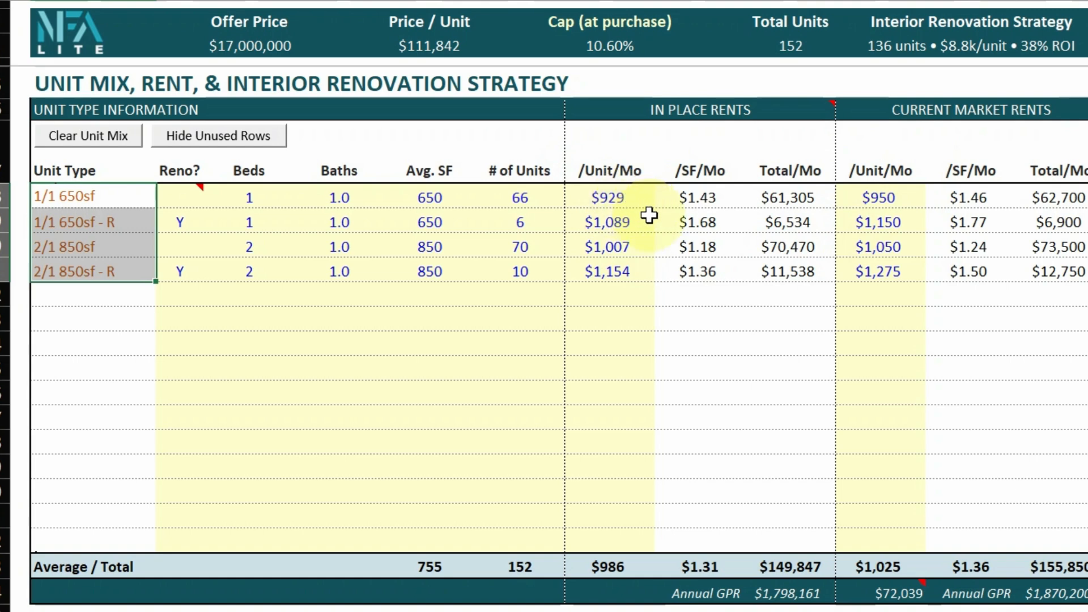
# Review the in-place rent per unit for each unit type and the combined monthly in-place rent
pyautogui.click(632, 202)
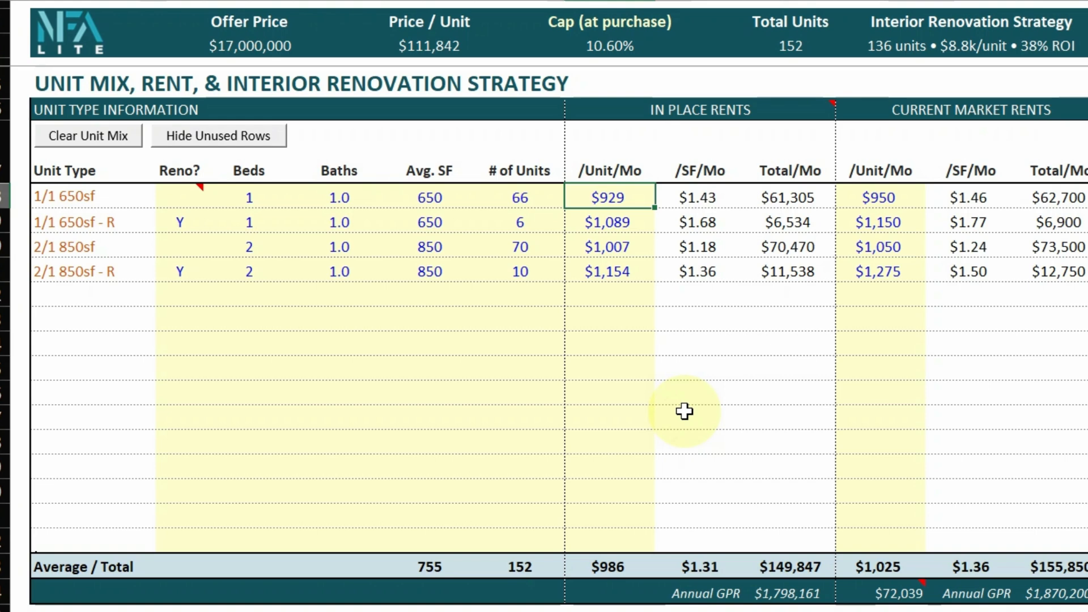
pyautogui.click(634, 227)
pyautogui.click(634, 248)
pyautogui.click(628, 273)
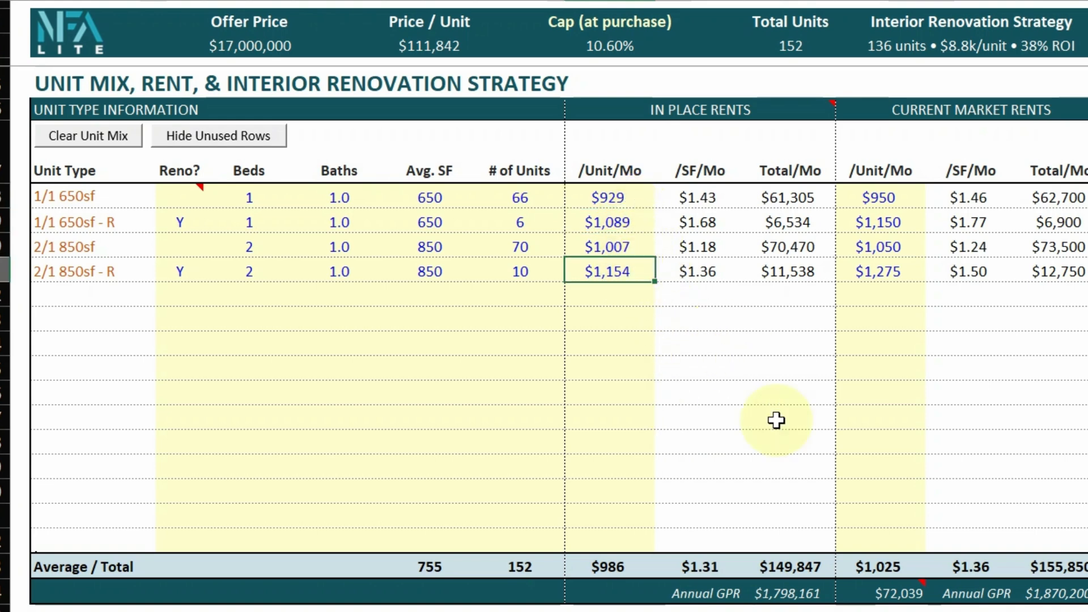
pyautogui.click(792, 561)
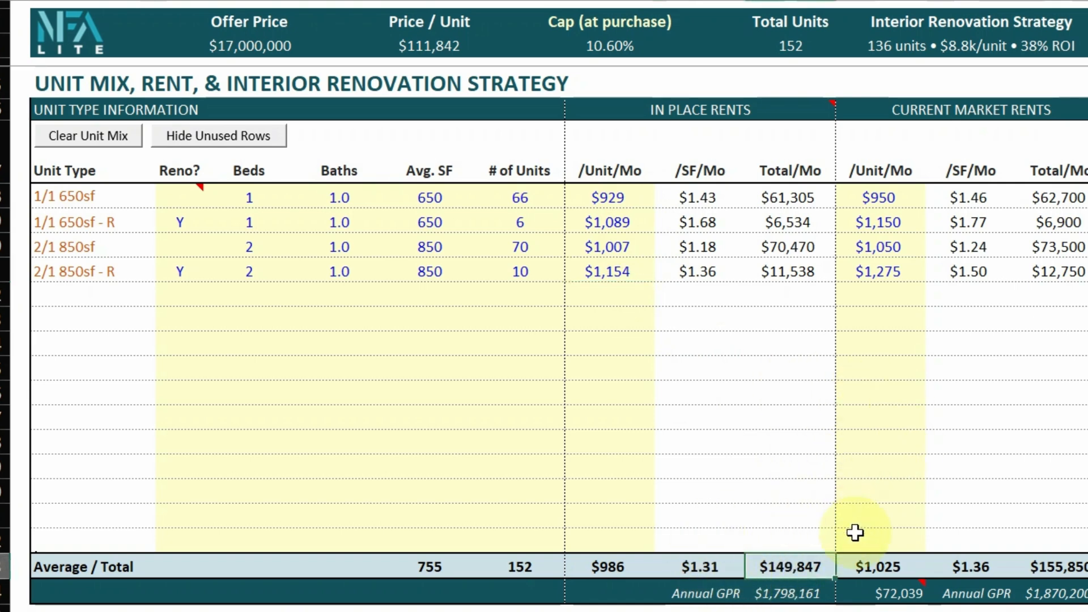
# Review the current market rents per unit for all four unit types and the annual difference from in-place rents
pyautogui.moveTo(878, 197); pyautogui.dragTo(880, 271)
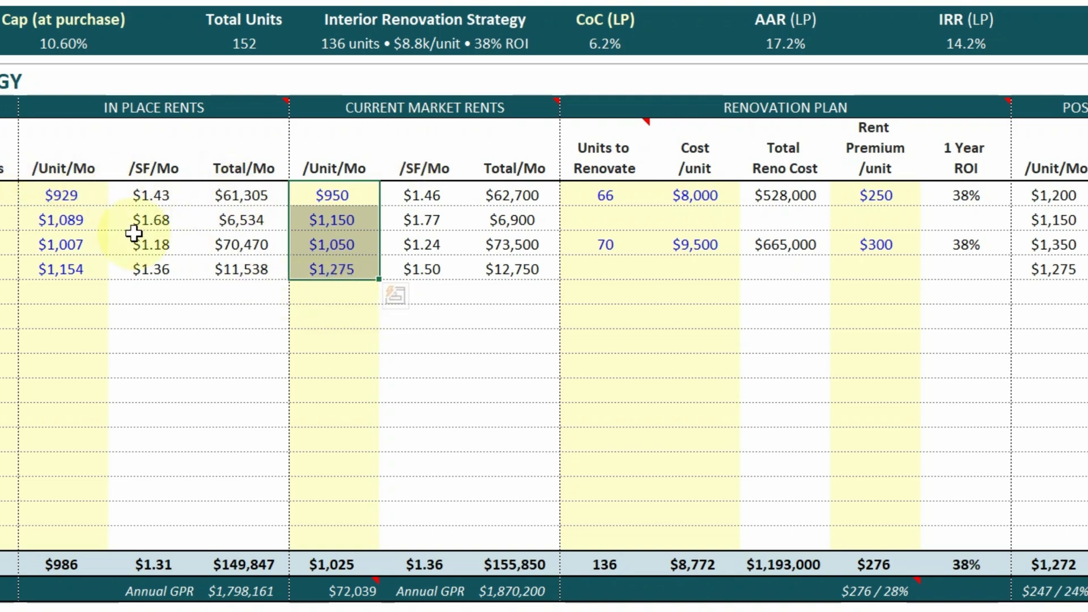
pyautogui.click(339, 591)
pyautogui.click(324, 276)
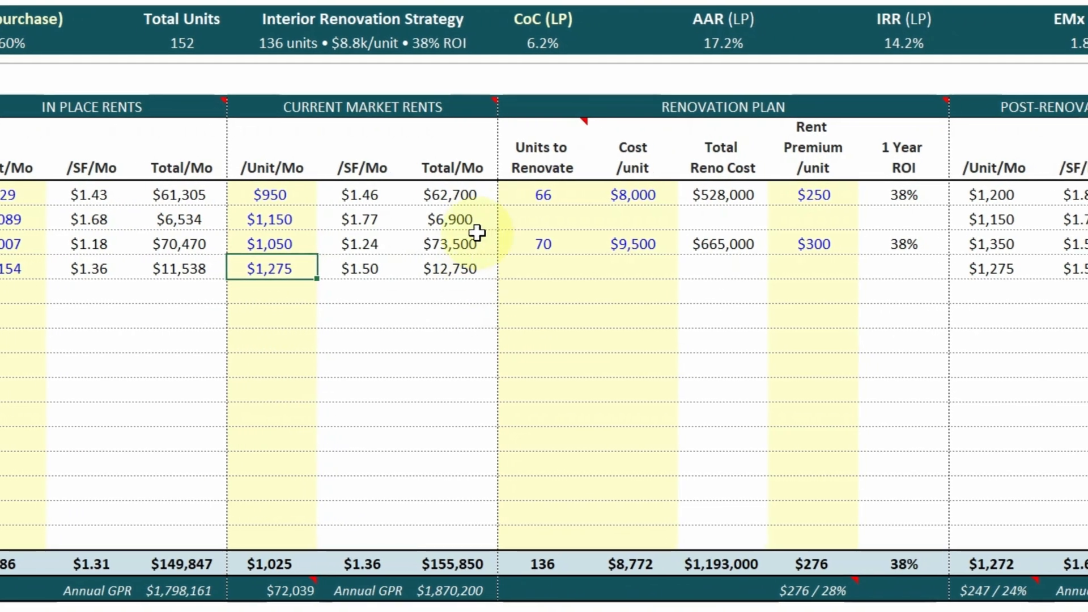
pyautogui.click(370, 178)
pyautogui.moveTo(530, 178); pyautogui.dragTo(525, 128)
pyautogui.click(687, 203)
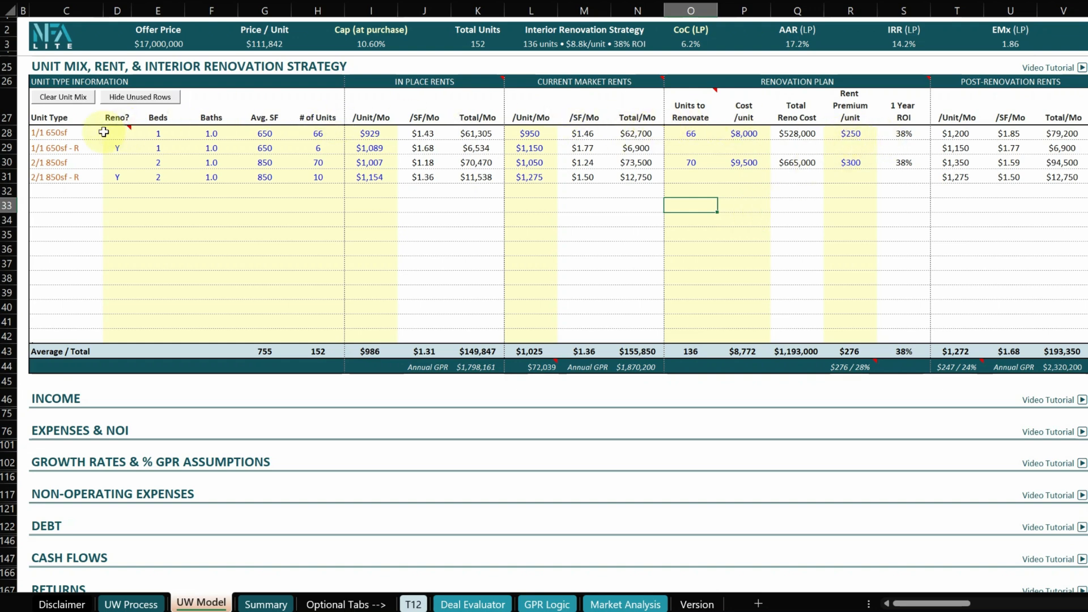
# Try to set the units to renovate for the 1/1 650sf type to 67, one more than its number of units
pyautogui.click(690, 134)
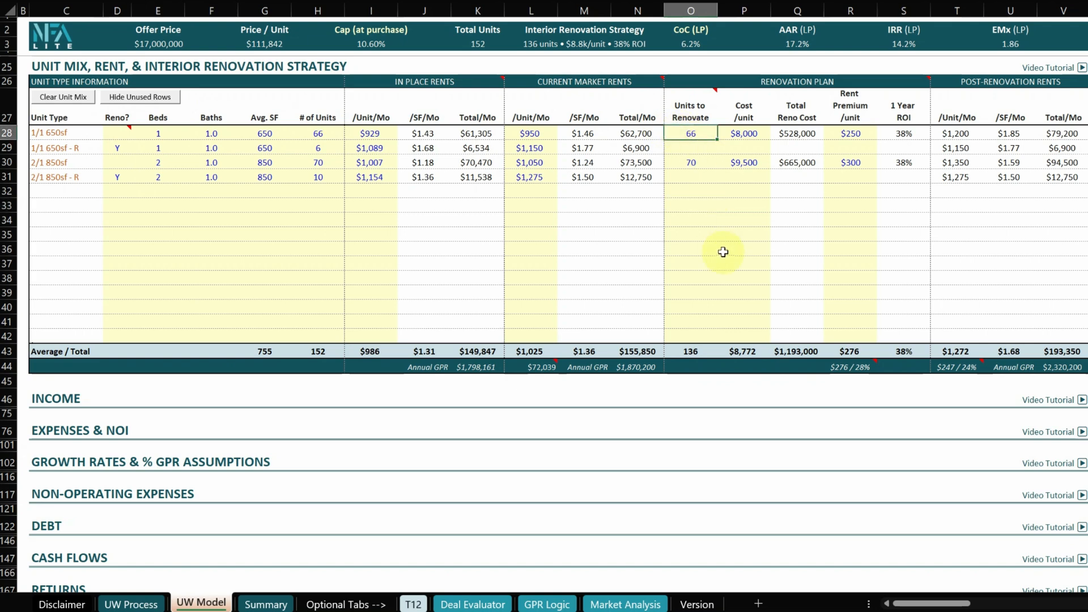
pyautogui.click(329, 136)
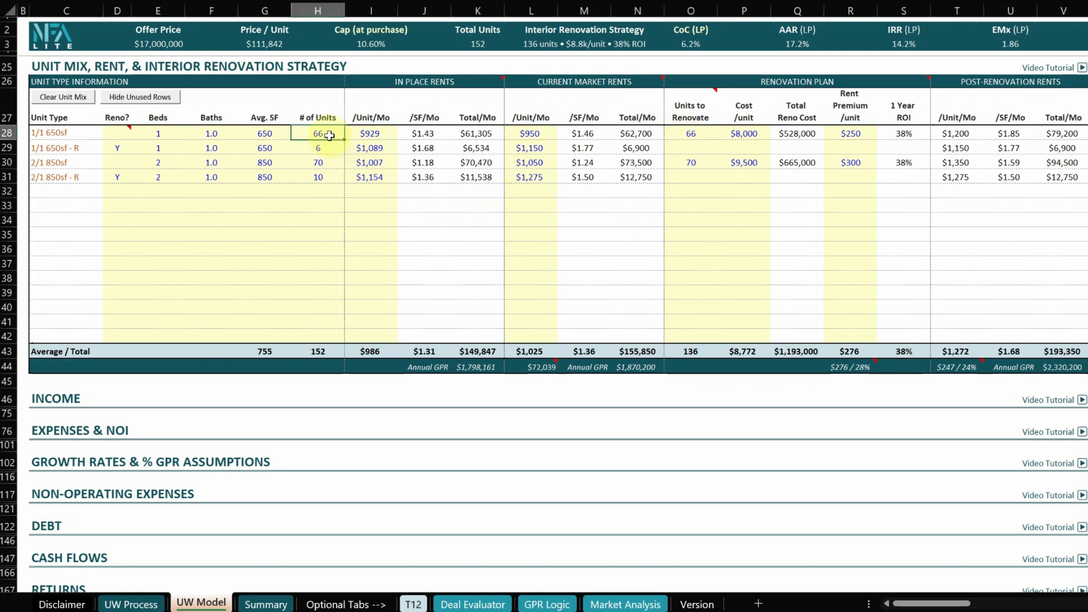
pyautogui.click(701, 140)
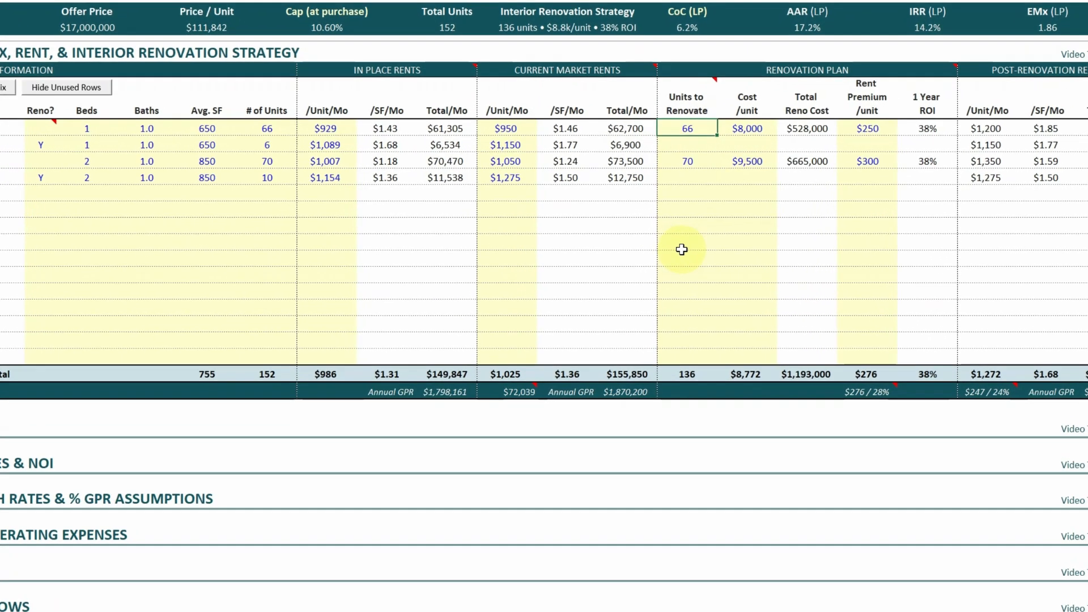
pyautogui.write('67')
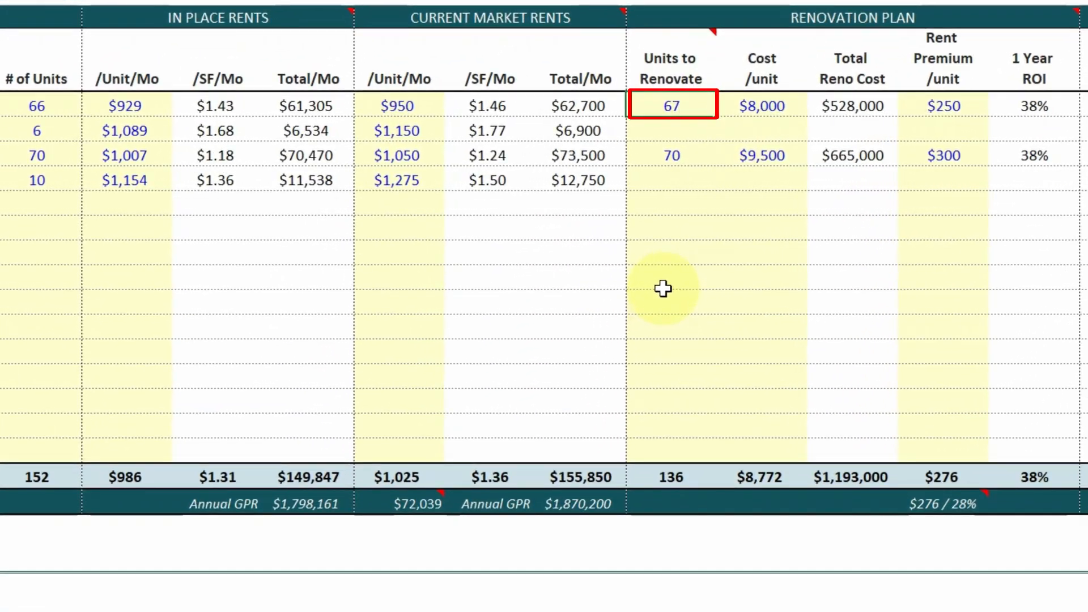
pyautogui.press('Return')
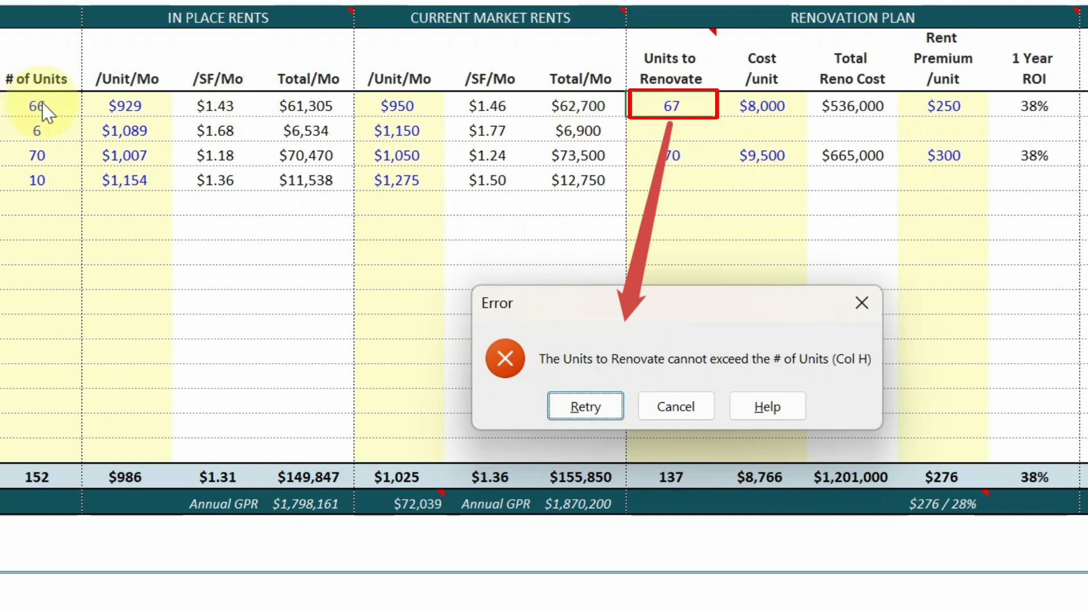
pyautogui.click(675, 407)
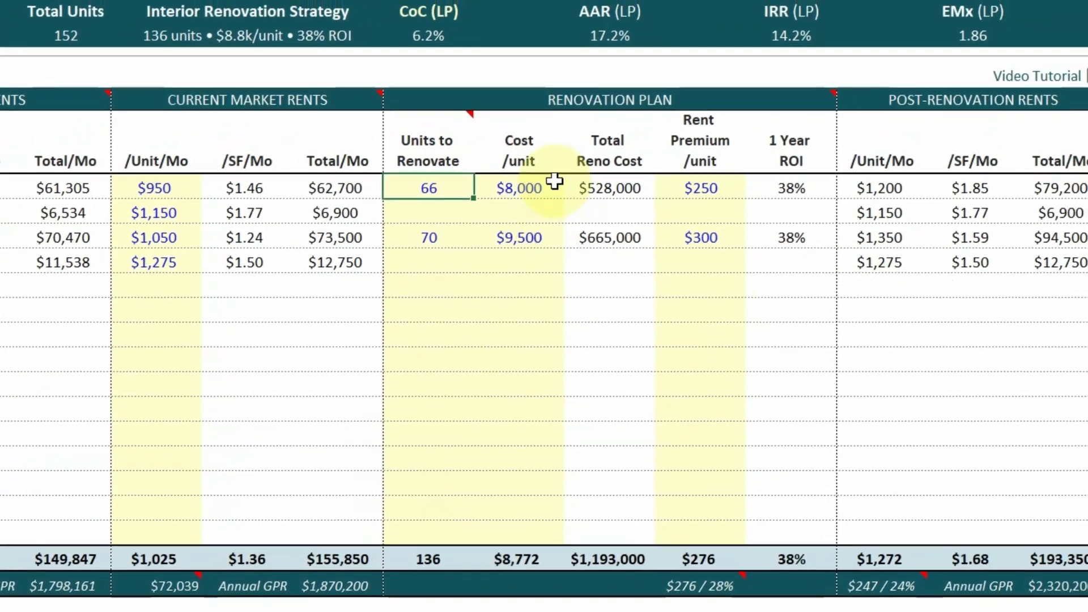
# Check the renovation cost per unit, total renovation cost and rent premium of the 1/1 650sf type
pyautogui.click(608, 165)
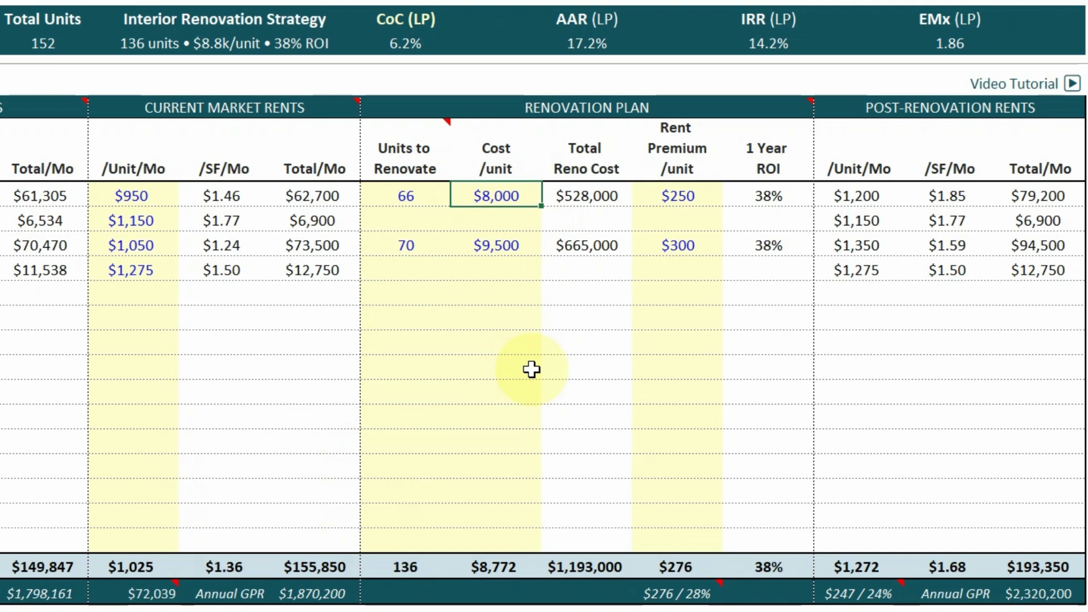
pyautogui.click(616, 195)
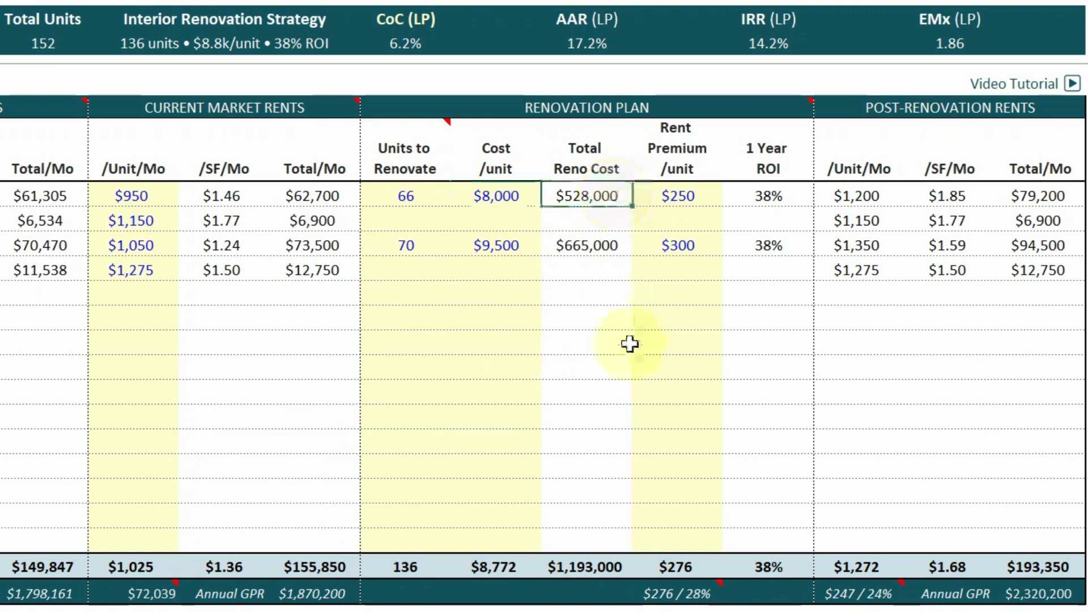
pyautogui.click(686, 197)
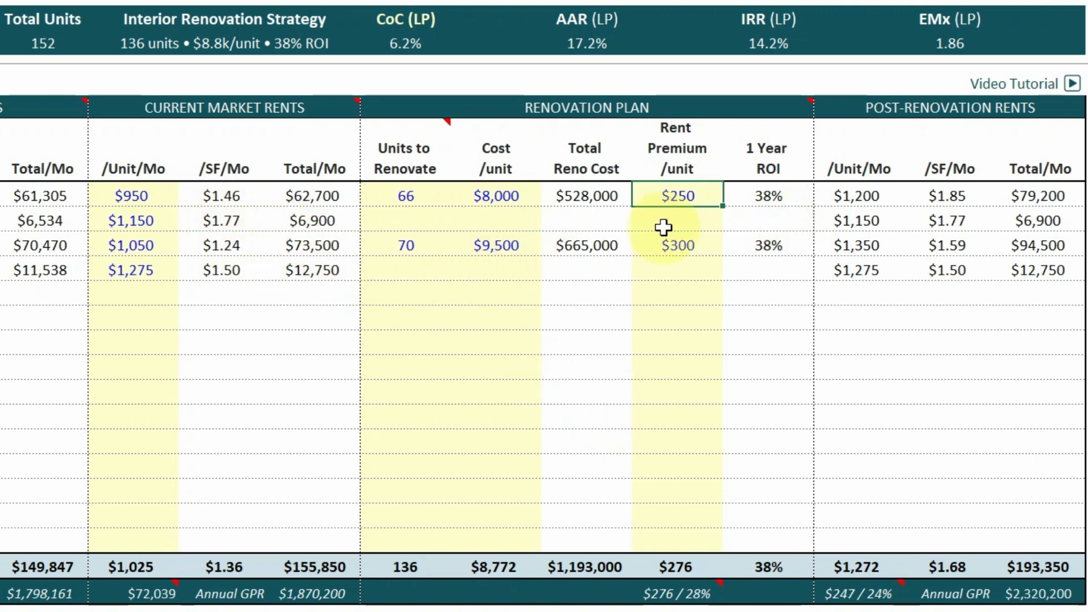
# Set the 1/1 650sf rent premium to $200 and compare its post-renovation rent with that of the already renovated 1/1 units
pyautogui.click(134, 221)
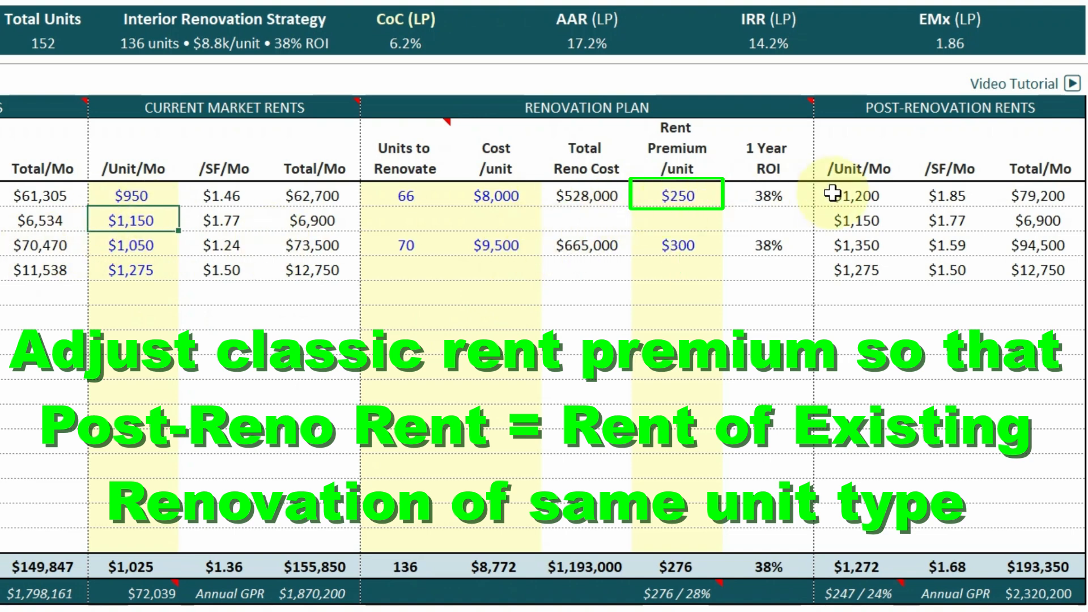
pyautogui.click(717, 198)
pyautogui.write('200')
pyautogui.press('Return')
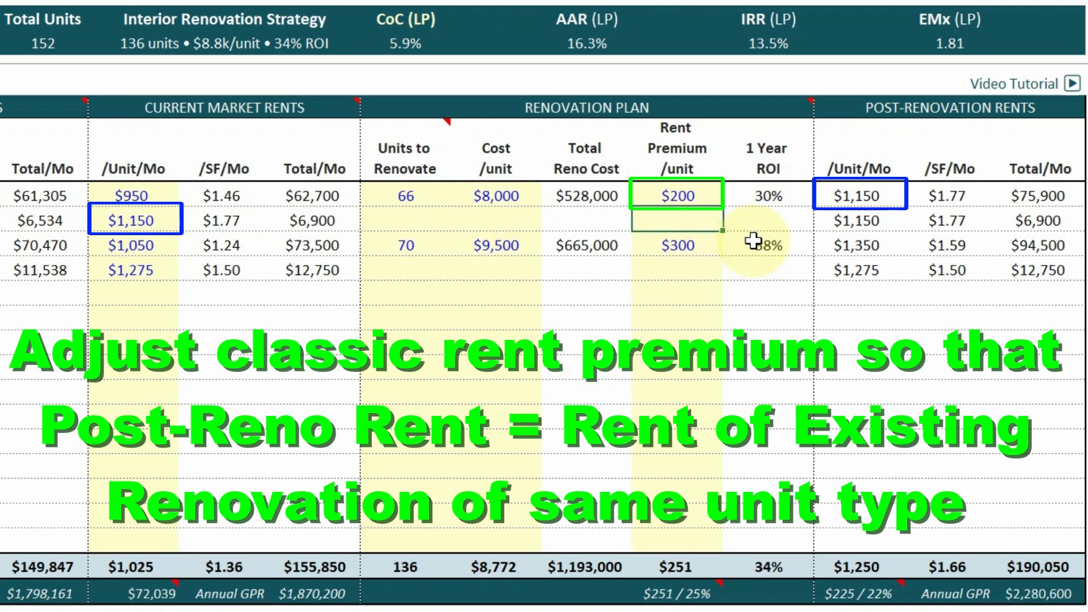
pyautogui.click(864, 196)
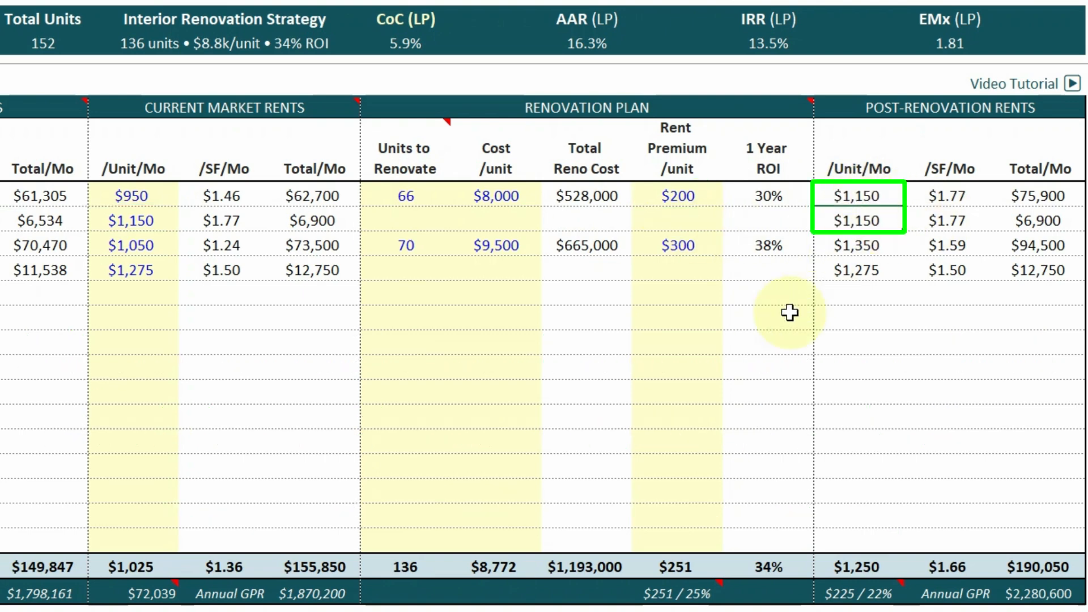
pyautogui.moveTo(866, 198); pyautogui.dragTo(866, 218)
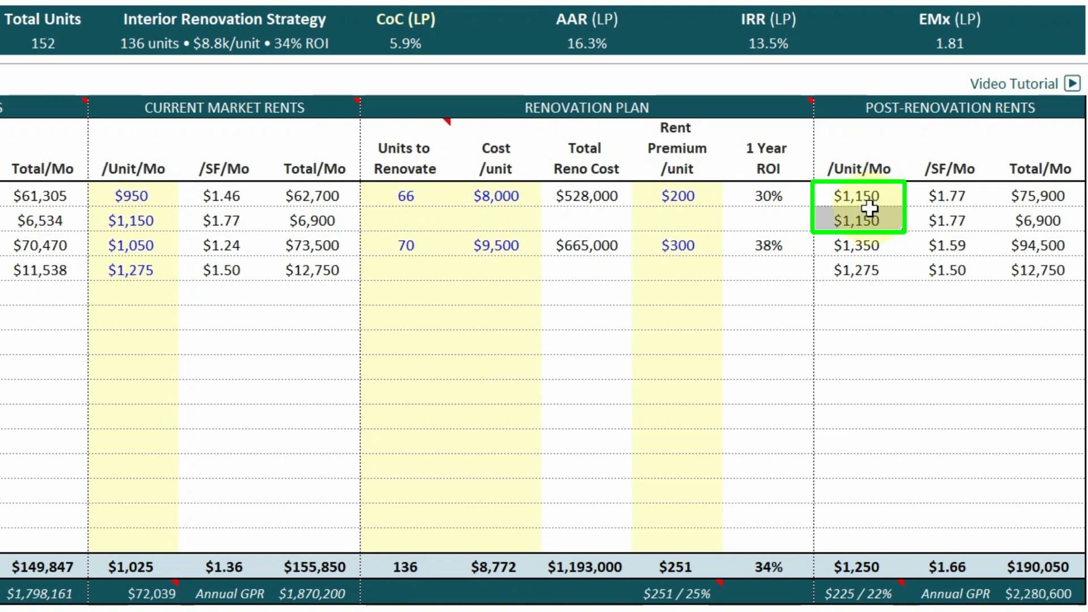
pyautogui.click(921, 226)
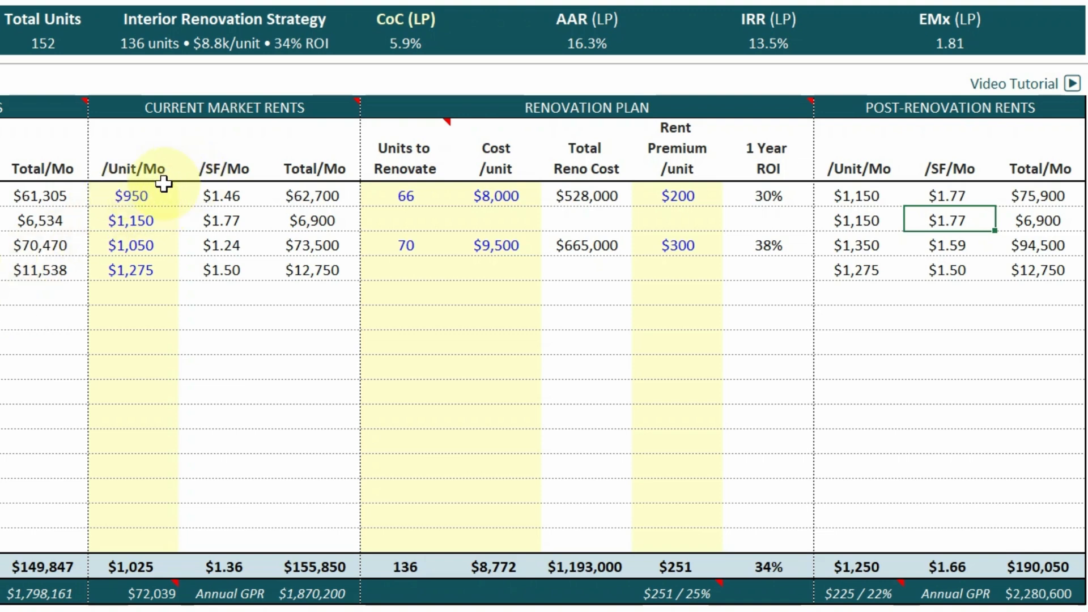
# Set the 2/1 850sf rent premium to $225 and check the one-year ROI of both renovation types and the post-renovation rent
pyautogui.click(403, 193)
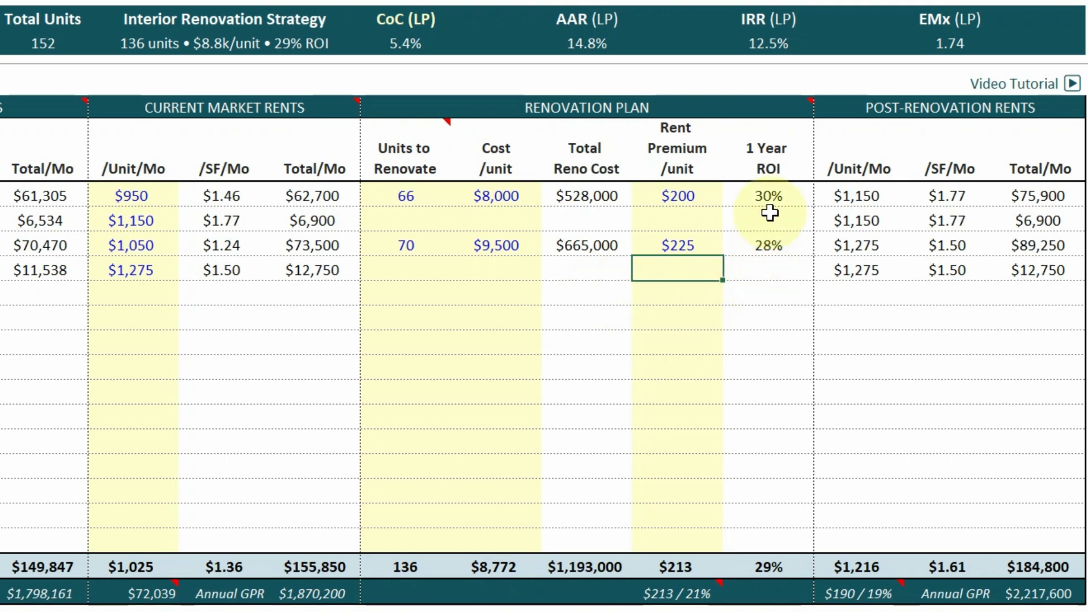
pyautogui.click(774, 195)
pyautogui.click(790, 238)
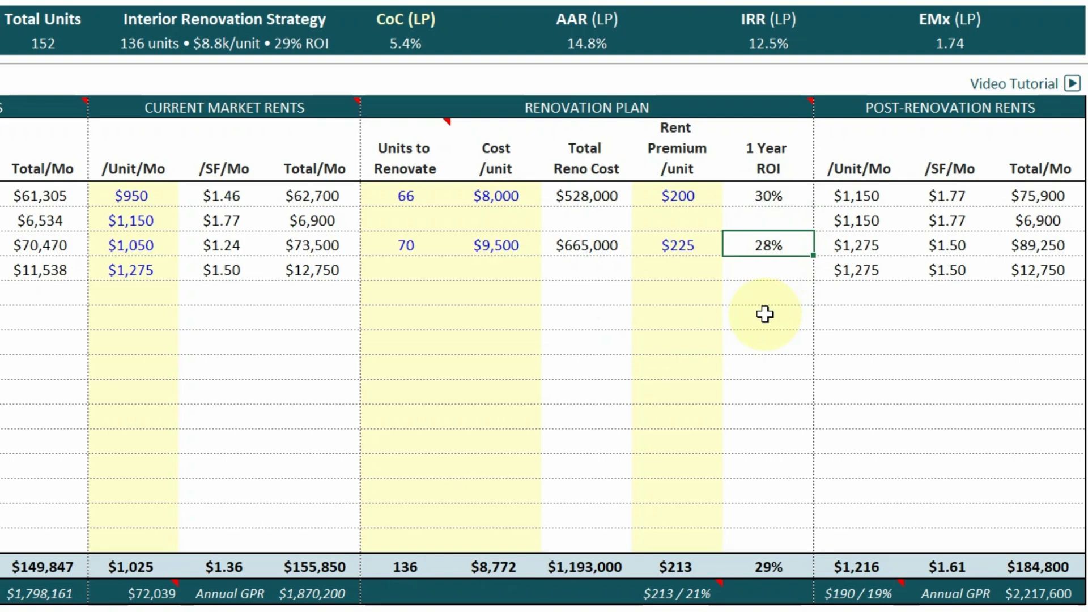
pyautogui.click(850, 247)
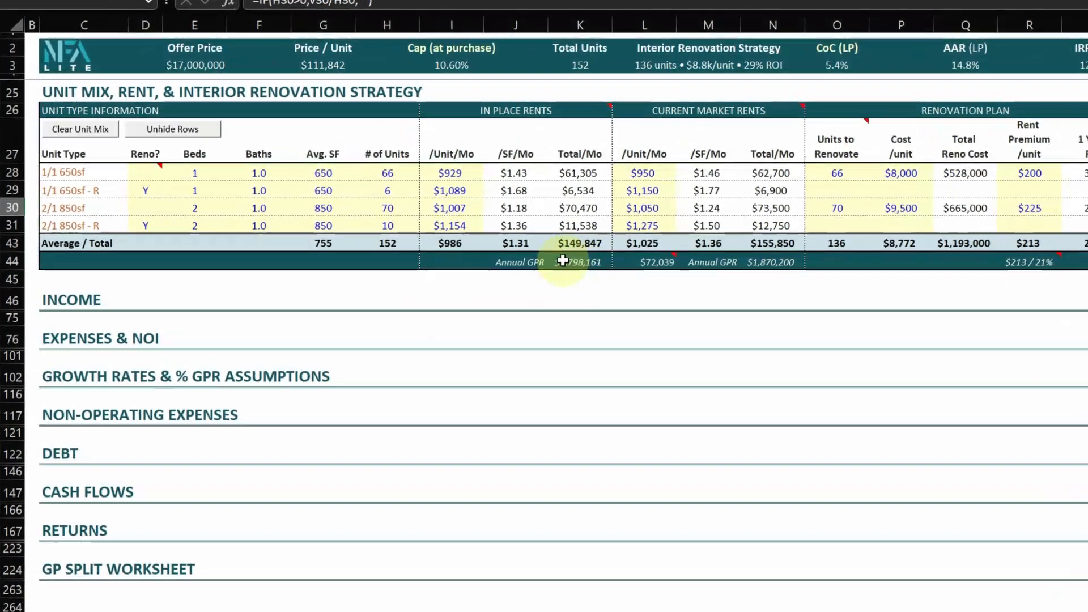
# Hide the unused unit mix rows and select the annual GPR for the in-place rents
pyautogui.click(469, 212)
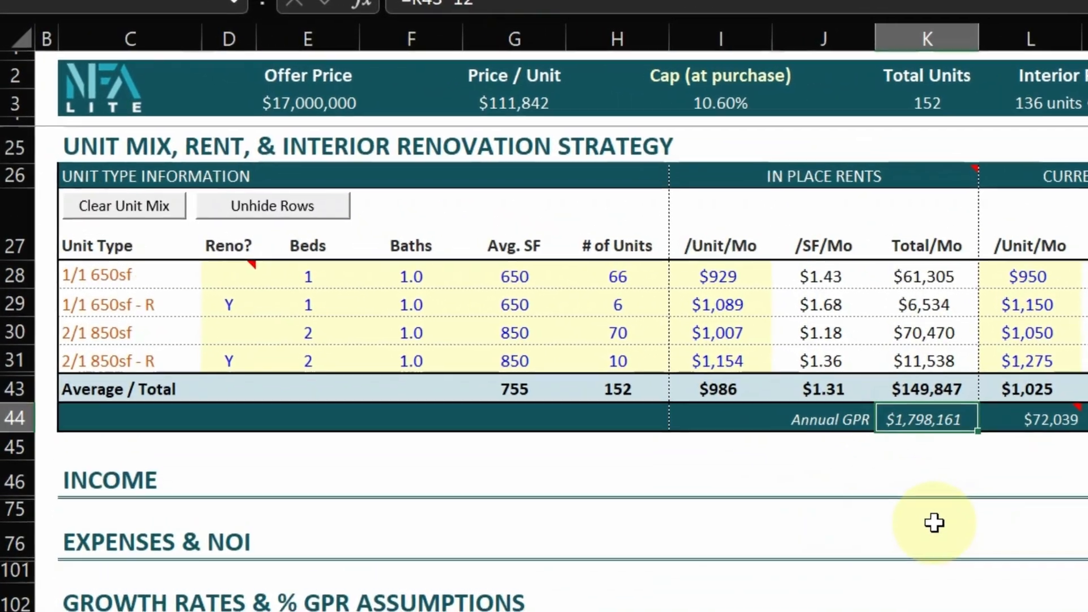